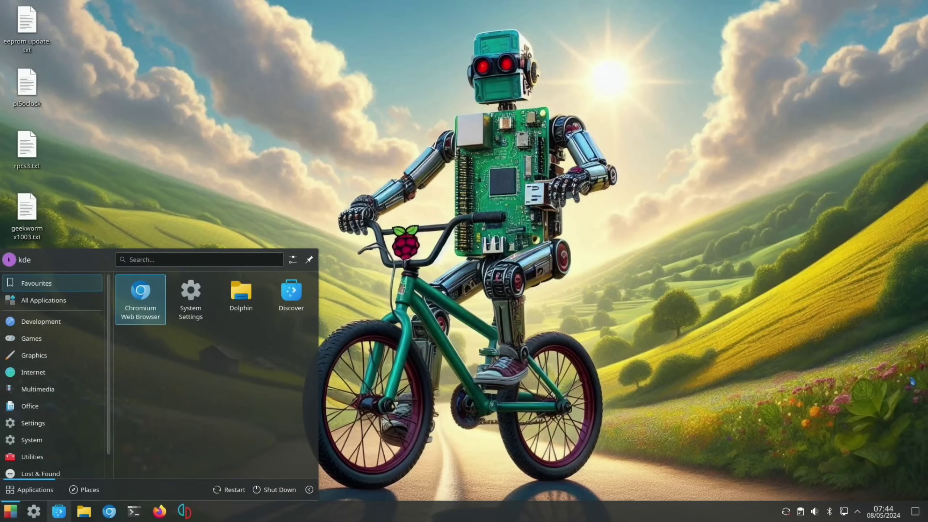
# Step: Launch Raspberry Pi Diagnostics from a 'diagn' search and run the SD Card Speed Test
pyautogui.write('diagn')
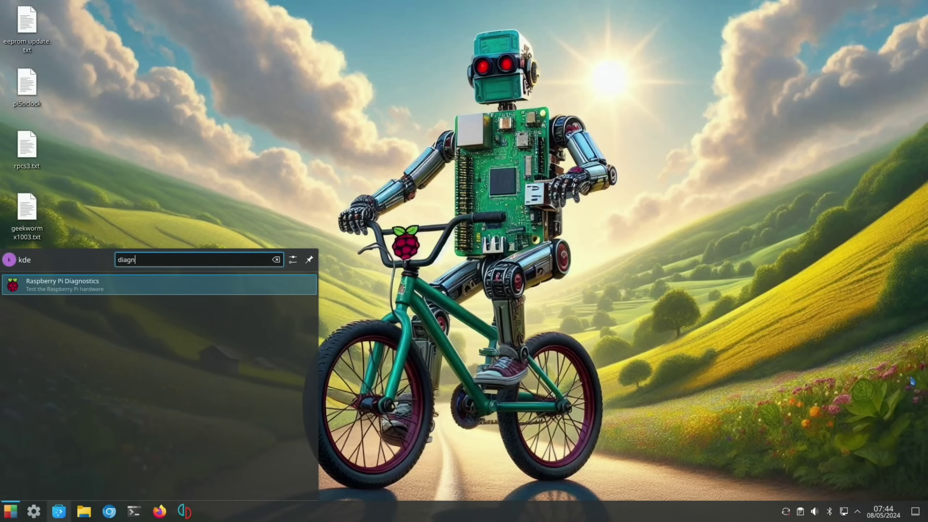
pyautogui.press('Return')
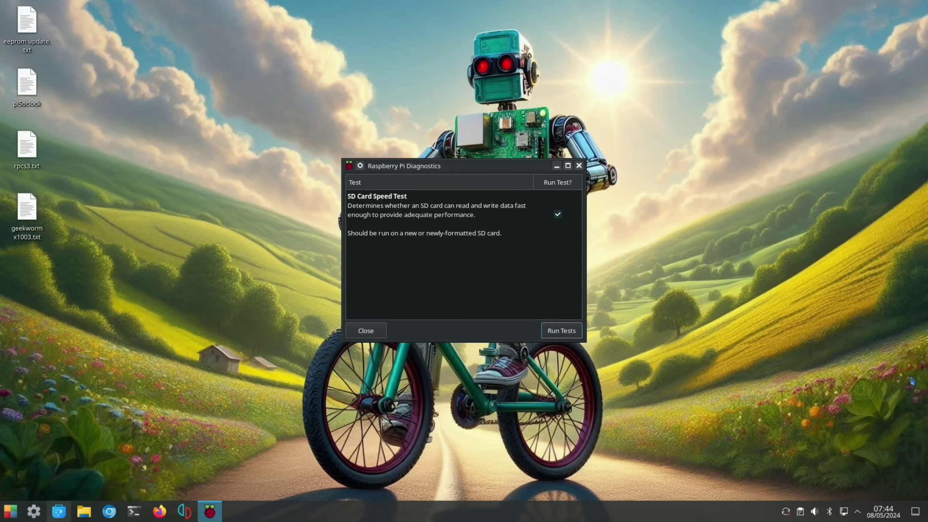
pyautogui.click(560, 331)
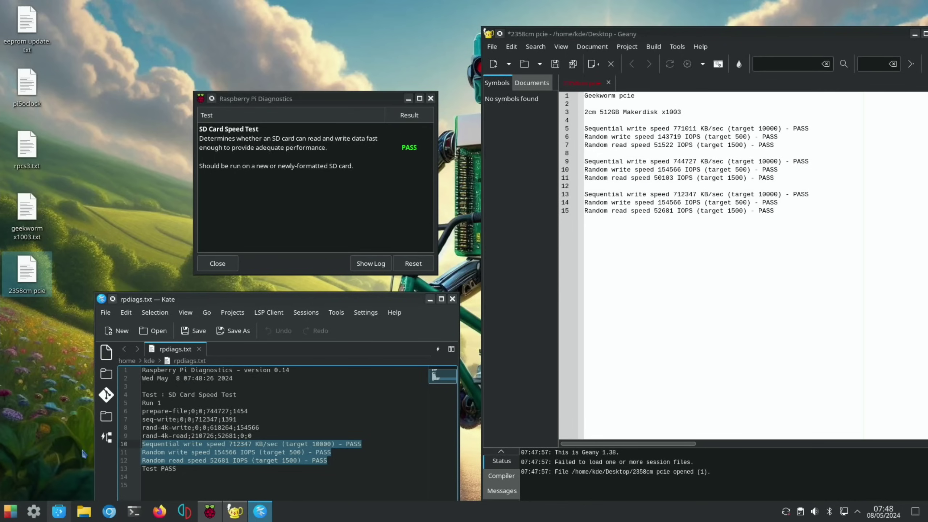
# Step: Browse Dolphin to /boot/firmware and open config.txt in Geany
pyautogui.click(83, 511)
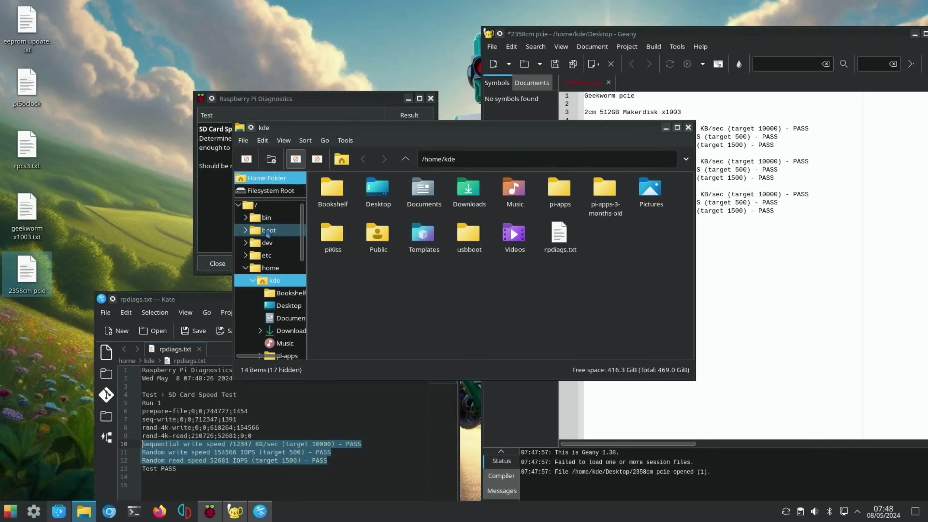
pyautogui.click(269, 231)
pyautogui.doubleClick(327, 189)
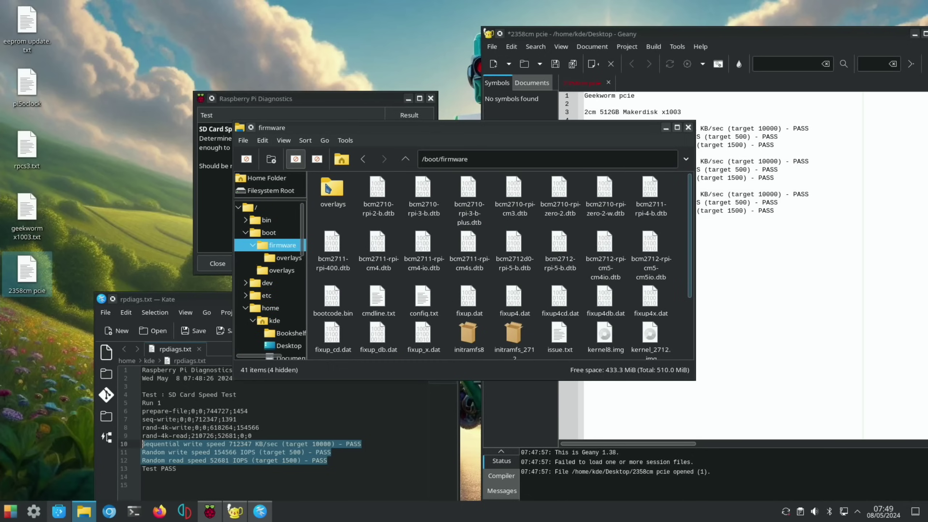
pyautogui.doubleClick(423, 298)
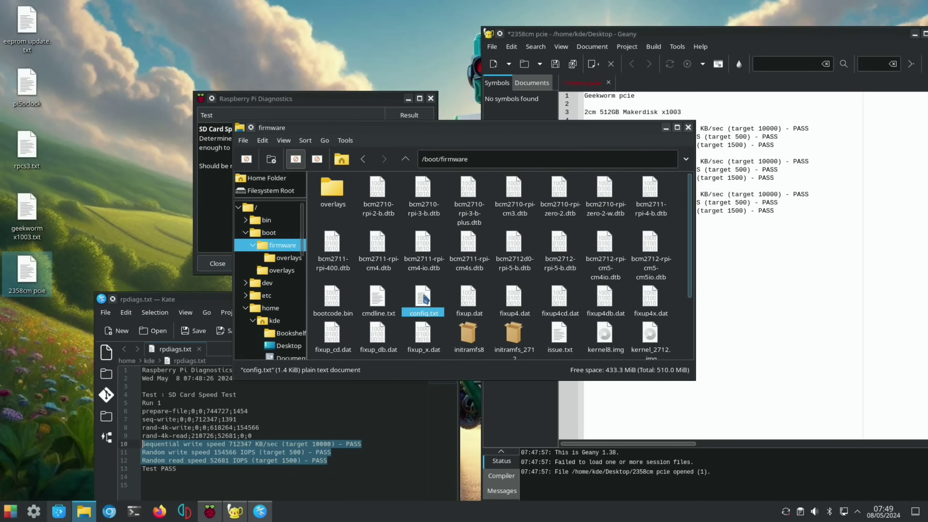
pyautogui.click(622, 57)
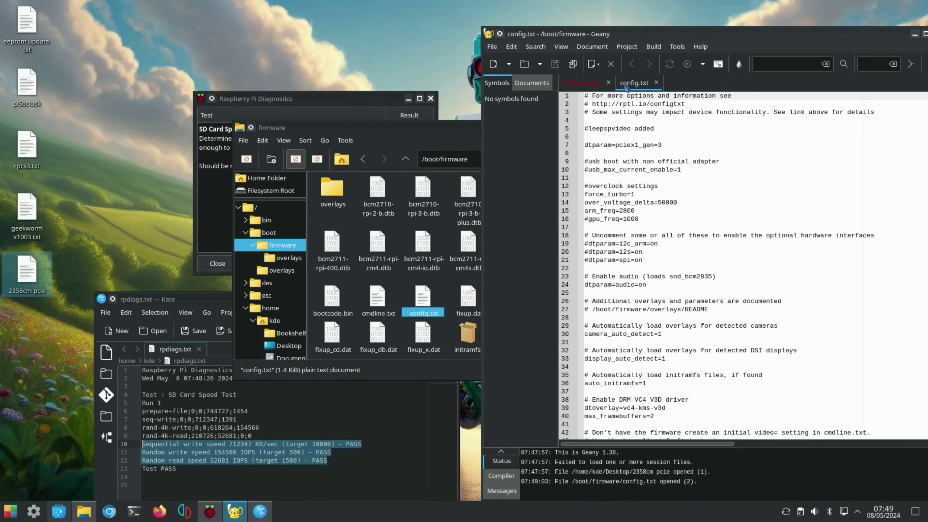
# Step: Close config.txt and delete the two older result blocks on lines 5–11
pyautogui.click(657, 82)
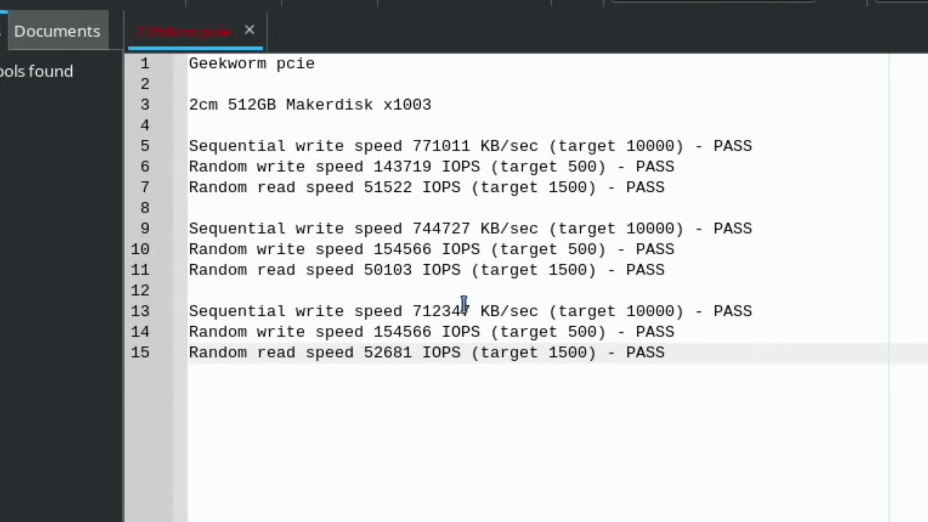
pyautogui.moveTo(738, 273); pyautogui.dragTo(192, 148)
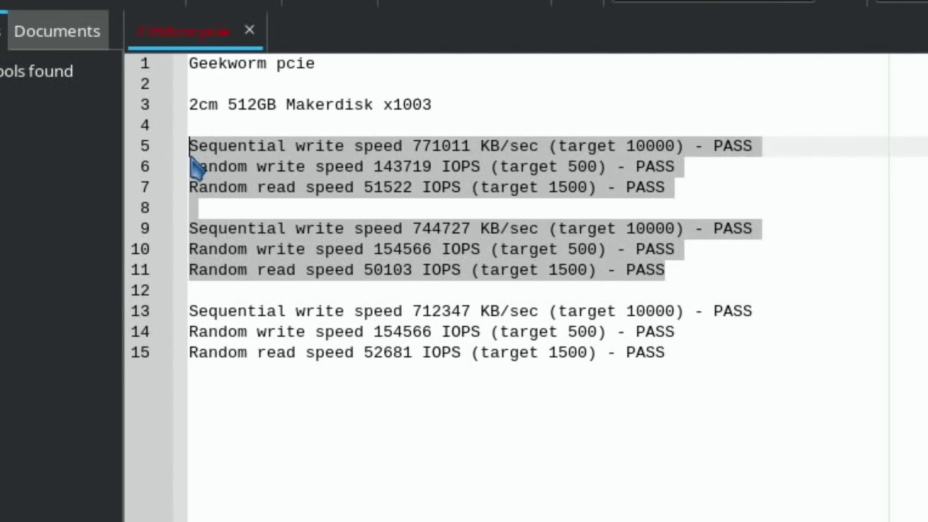
pyautogui.press('BackSpace')
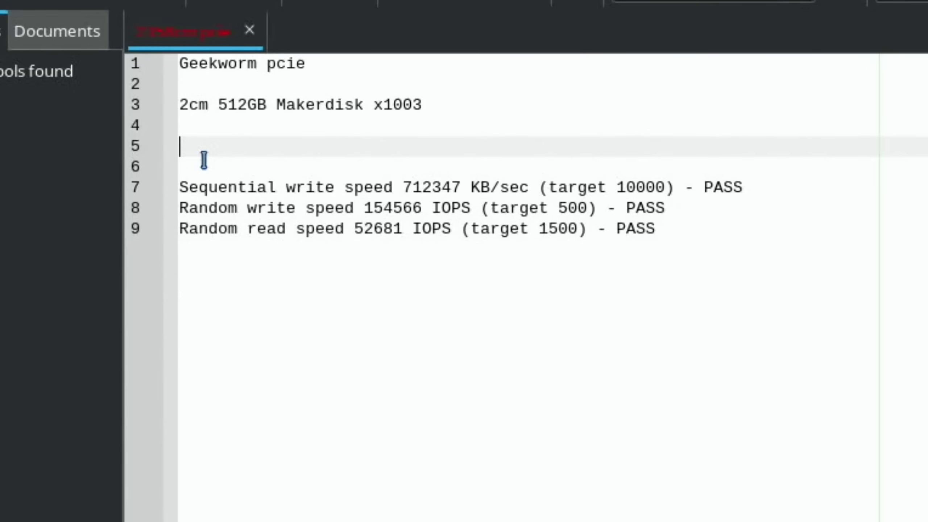
# Step: Save the trimmed 2358cm pcie file and close Raspberry Pi Diagnostics
pyautogui.press('BackSpace')
pyautogui.press('BackSpace')
pyautogui.click(493, 46)
pyautogui.click(512, 125)
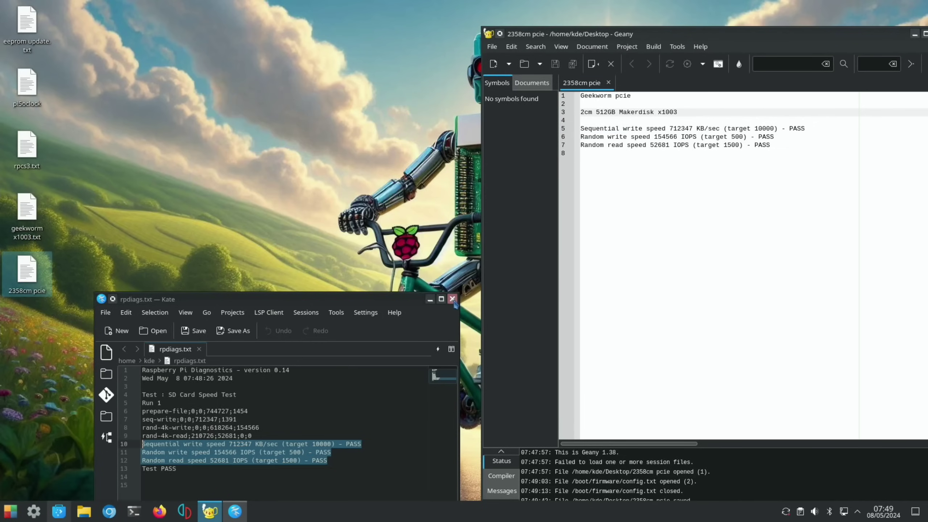
# Step: Close the rpdiags.txt log window and move Geany to mid-screen
pyautogui.click(453, 299)
pyautogui.moveTo(879, 34); pyautogui.dragTo(710, 35)
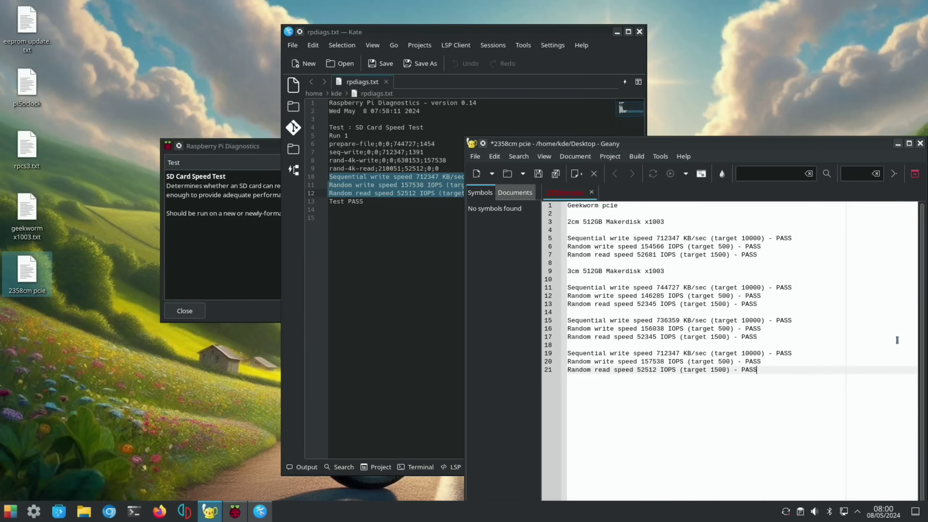
# Step: Delete the second and third 3cm result sets and the leftover blank lines
pyautogui.click(881, 313)
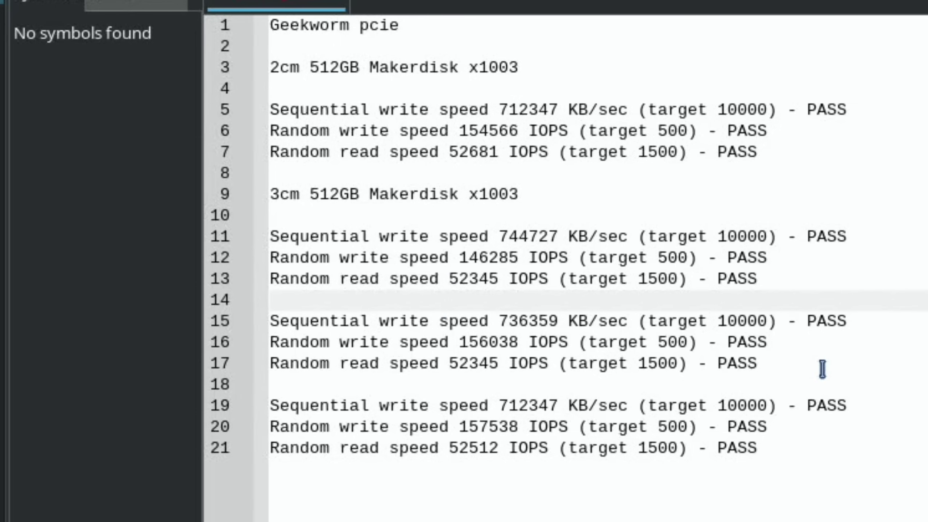
pyautogui.moveTo(822, 369); pyautogui.dragTo(258, 231)
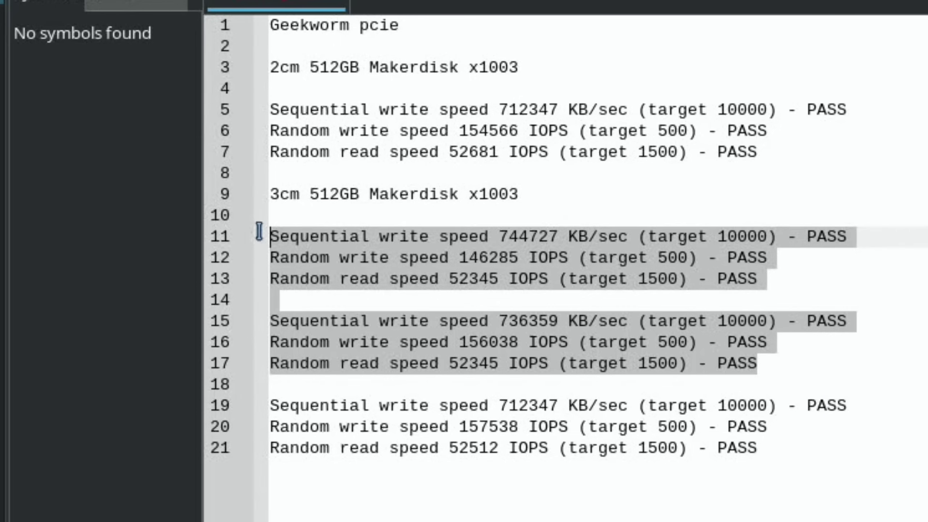
pyautogui.press('BackSpace')
pyautogui.press('BackSpace')
pyautogui.press('Delete')
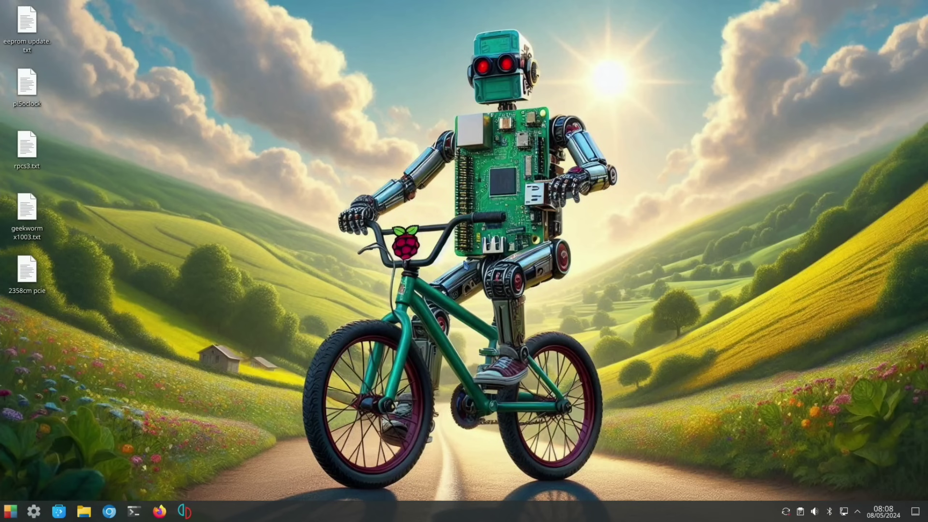
# Step: Search the application launcher for 'diag' to list Raspberry Pi Diagnostics
pyautogui.press('super')
pyautogui.write('diag')
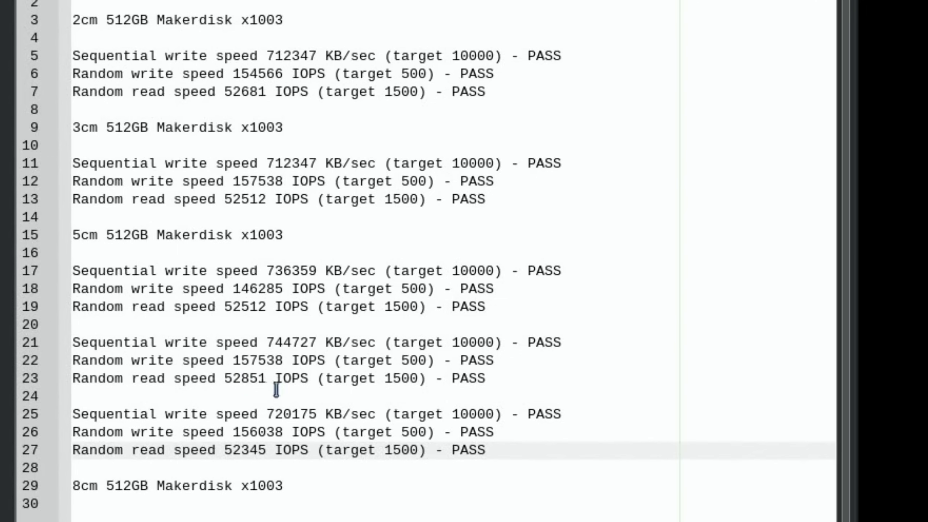
# Step: Delete the 5cm result sets on lines 25–27 and 17–19, plus the blank lines, leaving 744727 KB/sec
pyautogui.click(271, 450)
pyautogui.click(453, 457)
pyautogui.moveTo(499, 454); pyautogui.dragTo(44, 416)
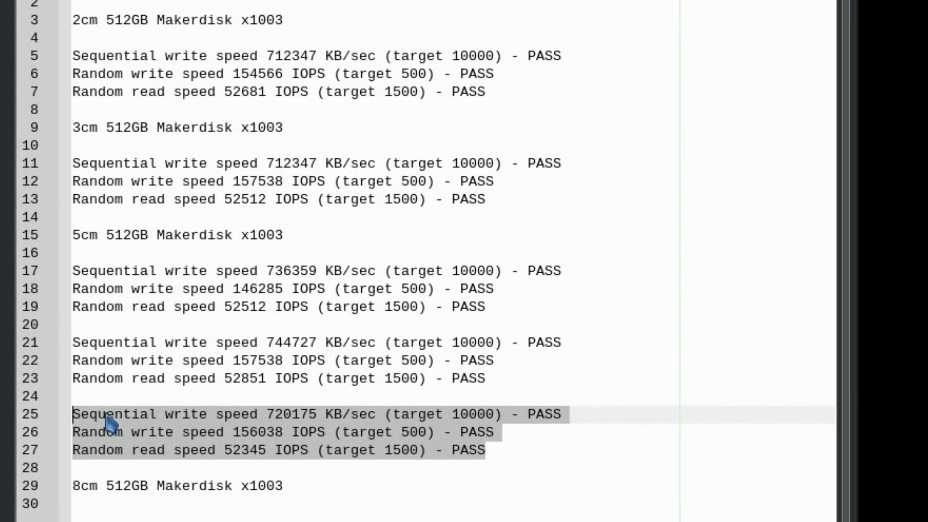
pyautogui.press('BackSpace')
pyautogui.press('BackSpace')
pyautogui.press('BackSpace')
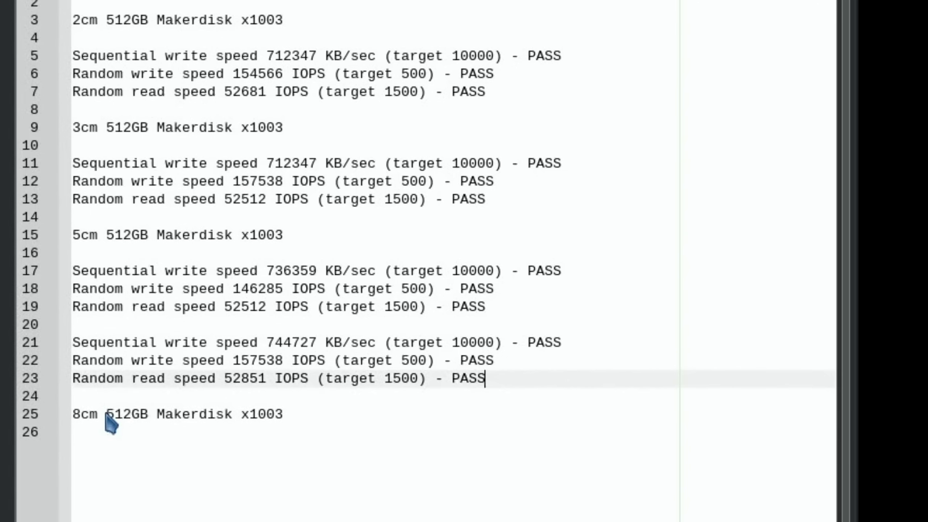
pyautogui.moveTo(491, 306); pyautogui.dragTo(47, 272)
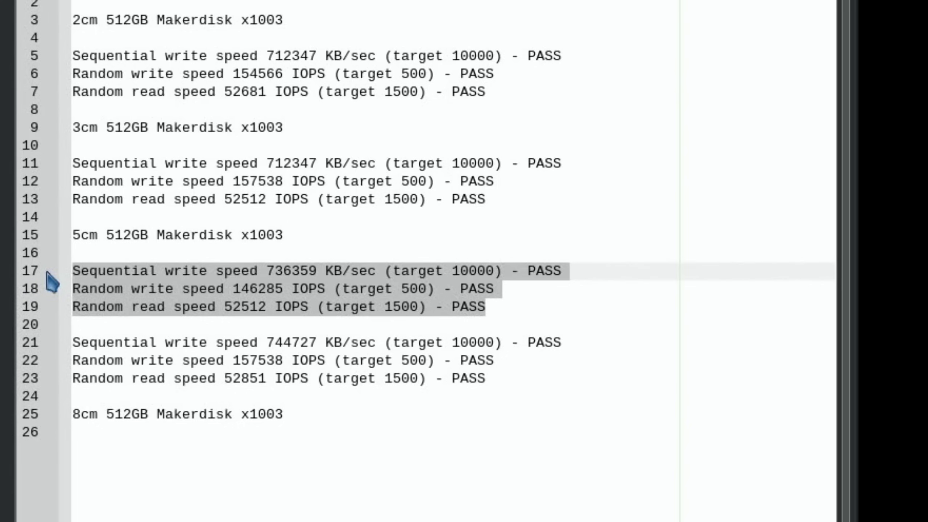
pyautogui.press('BackSpace')
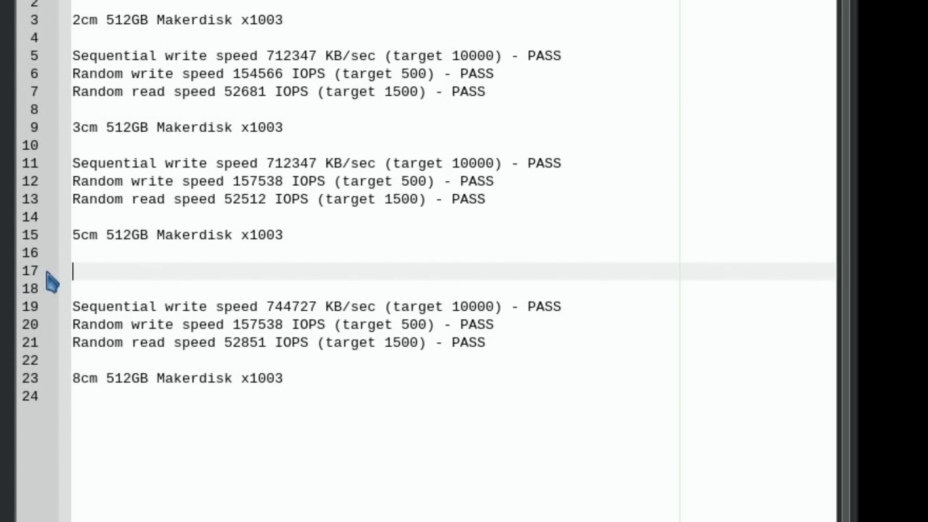
pyautogui.press('BackSpace')
pyautogui.press('BackSpace')
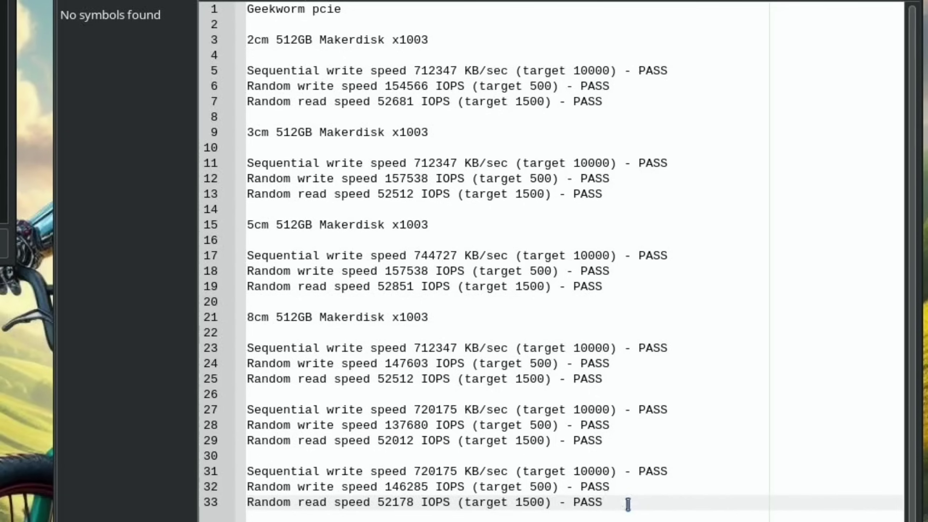
# Step: Delete lines 27–33, the second and third 8cm result sets
pyautogui.moveTo(628, 504); pyautogui.dragTo(261, 410)
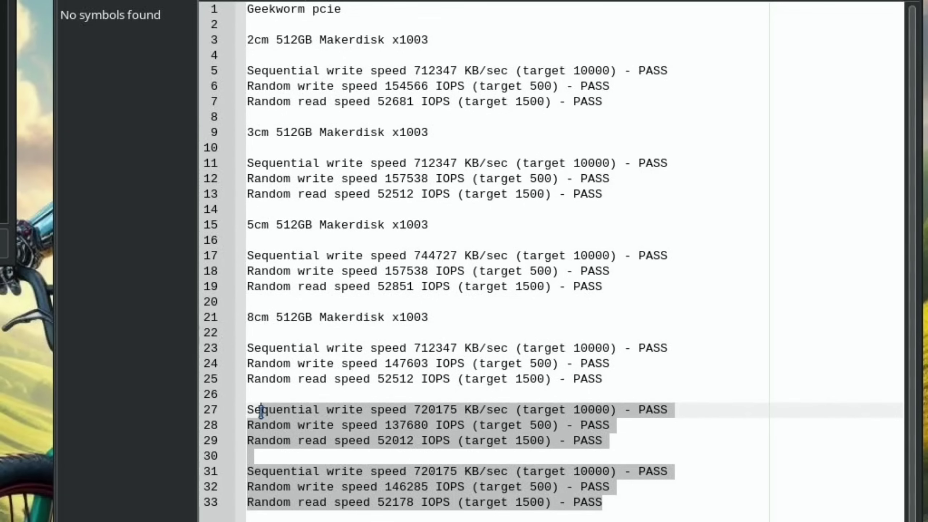
pyautogui.press('Delete')
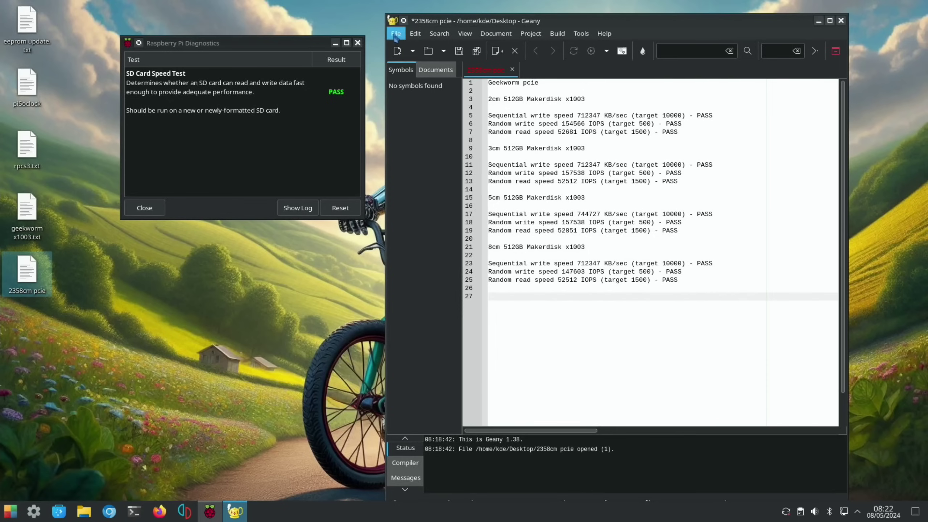
# Step: Save the 2358cm pcie file through Geany's File menu
pyautogui.click(396, 34)
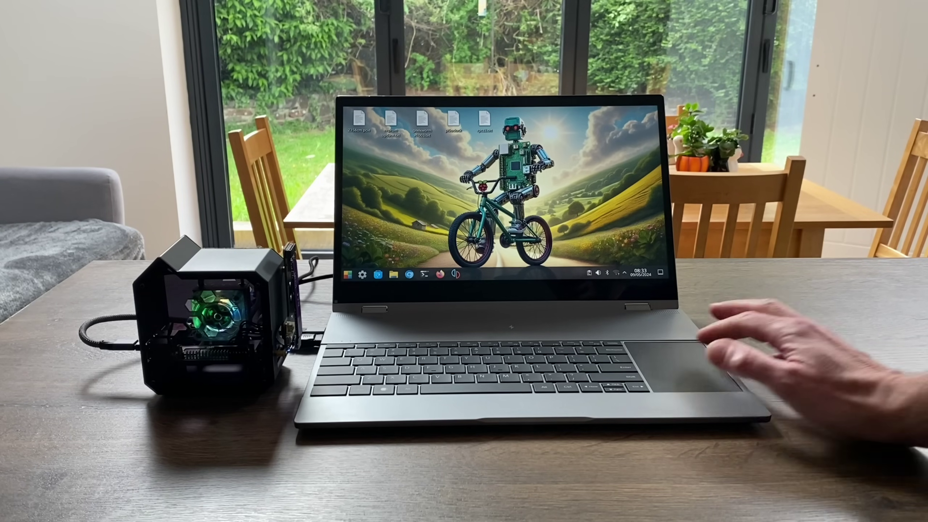
# Step: Show and dismiss the system tray panel, then bring up the application launcher
pyautogui.click(625, 273)
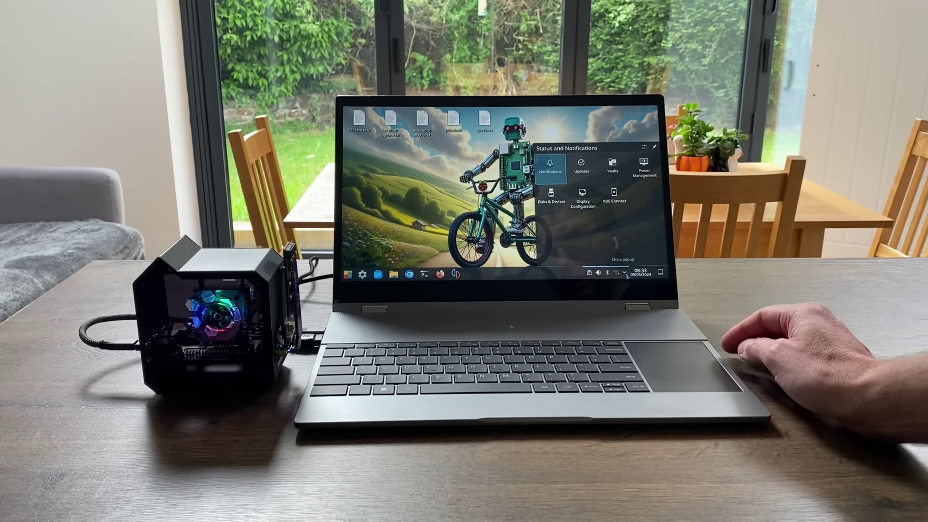
pyautogui.click(622, 260)
pyautogui.click(347, 274)
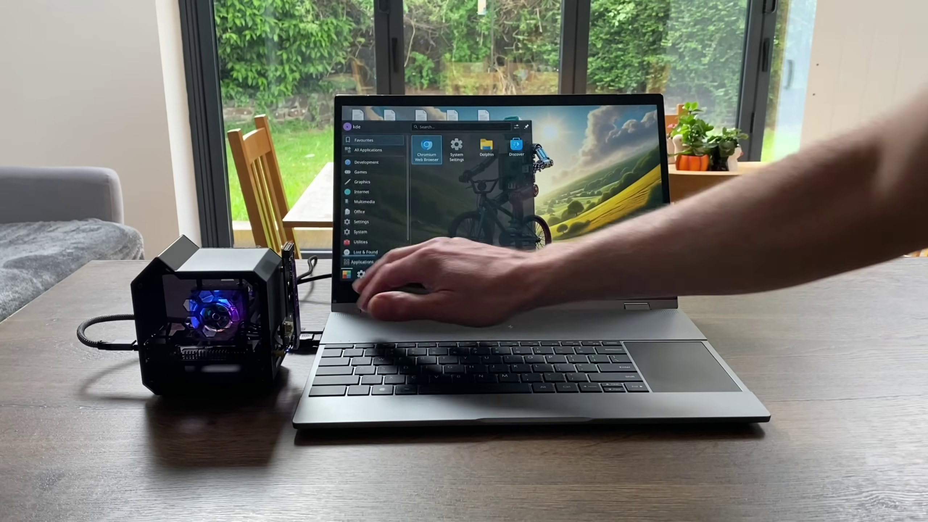